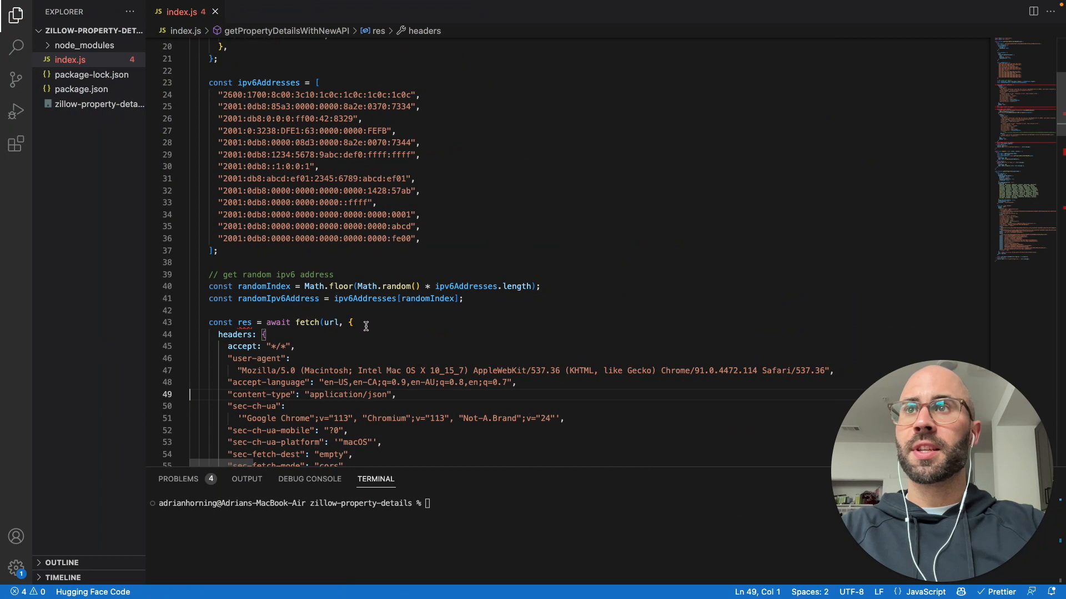
scroll(364, 326, down, 1)
click(218, 91)
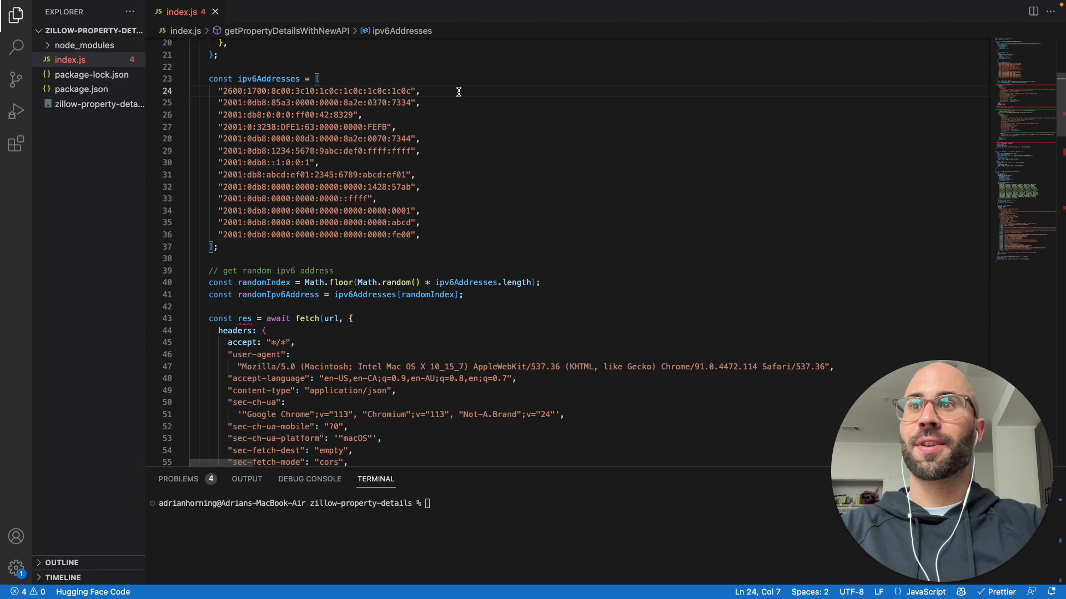
click(349, 284)
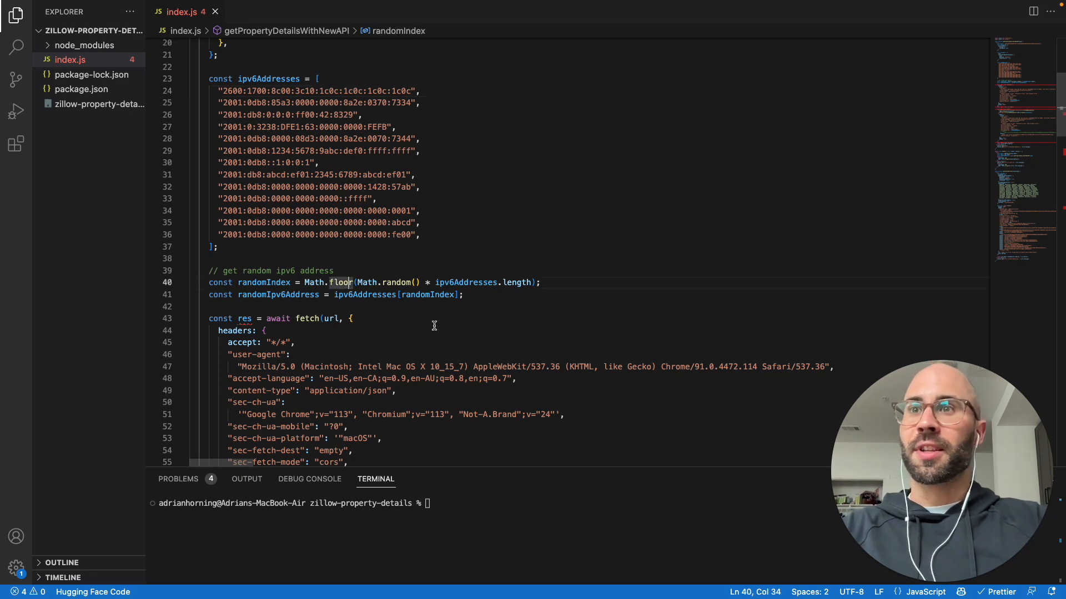
scroll(436, 320, down, 3)
scroll(348, 242, down, 5)
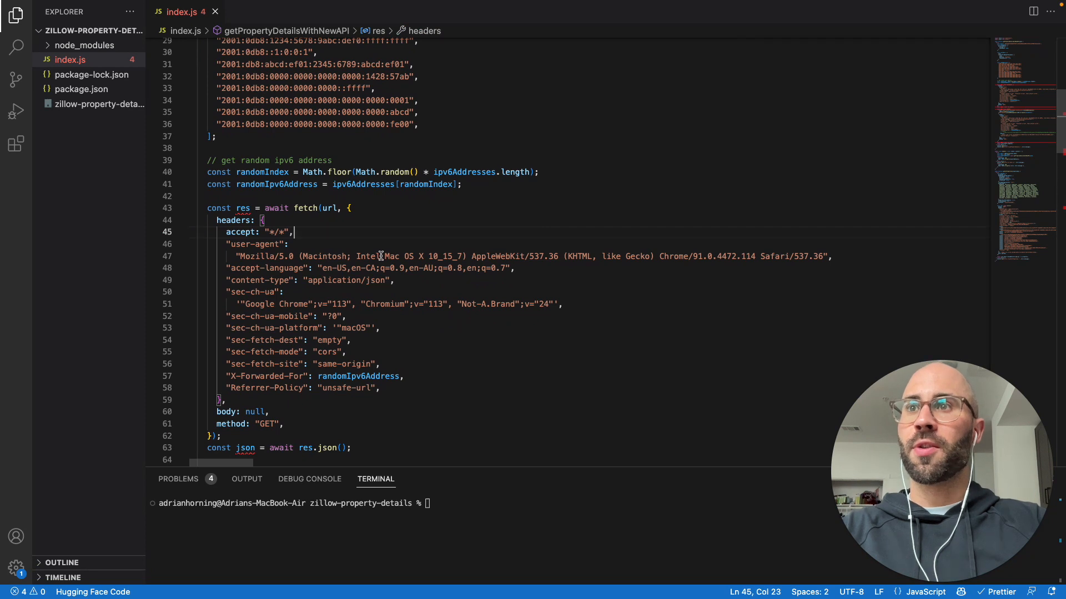
scroll(373, 381, up, 1)
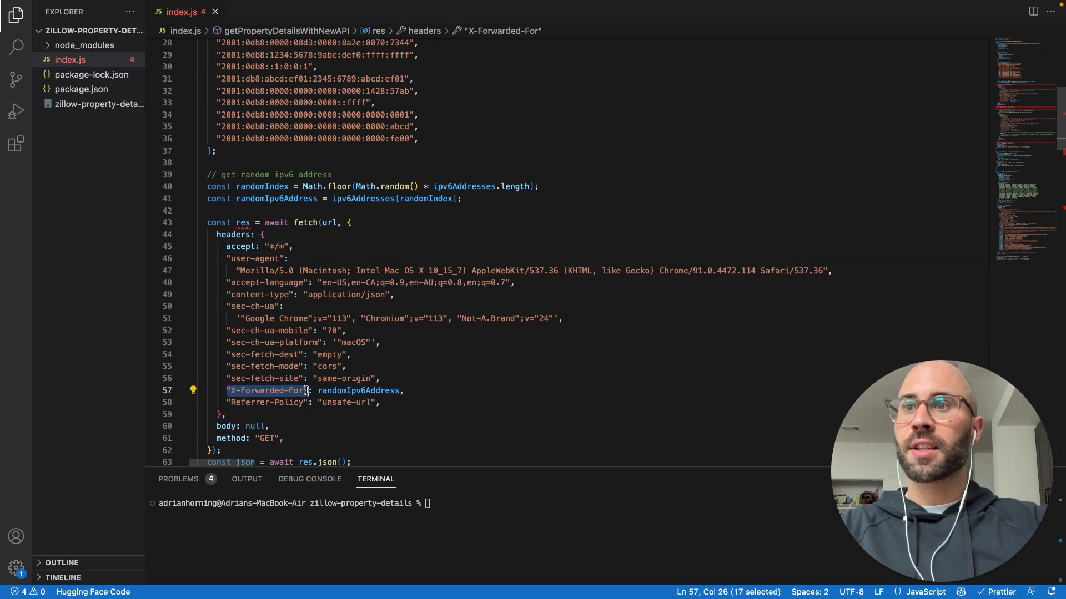
click(442, 395)
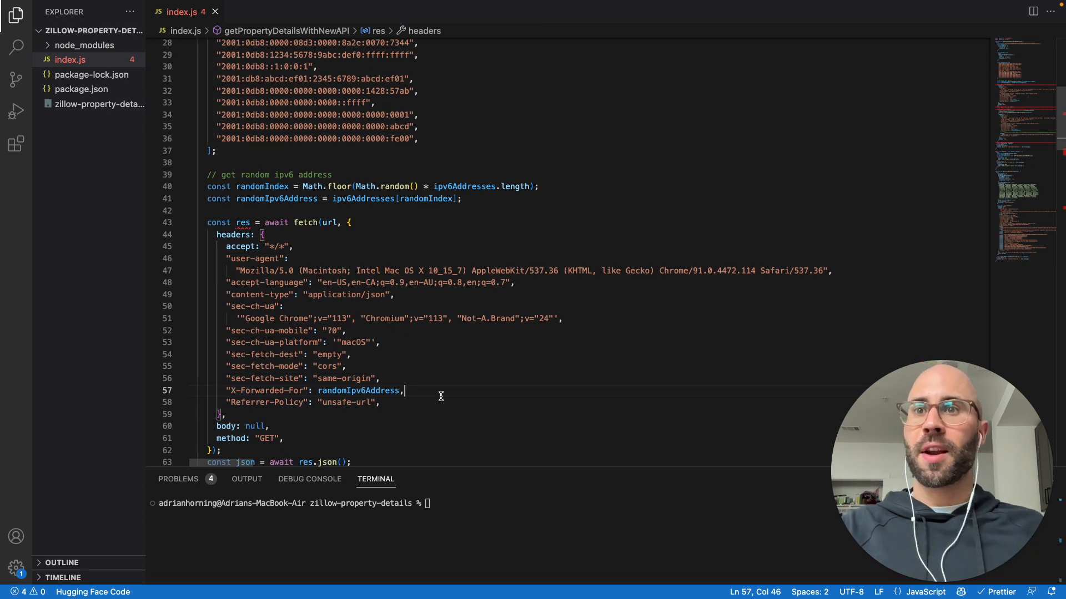